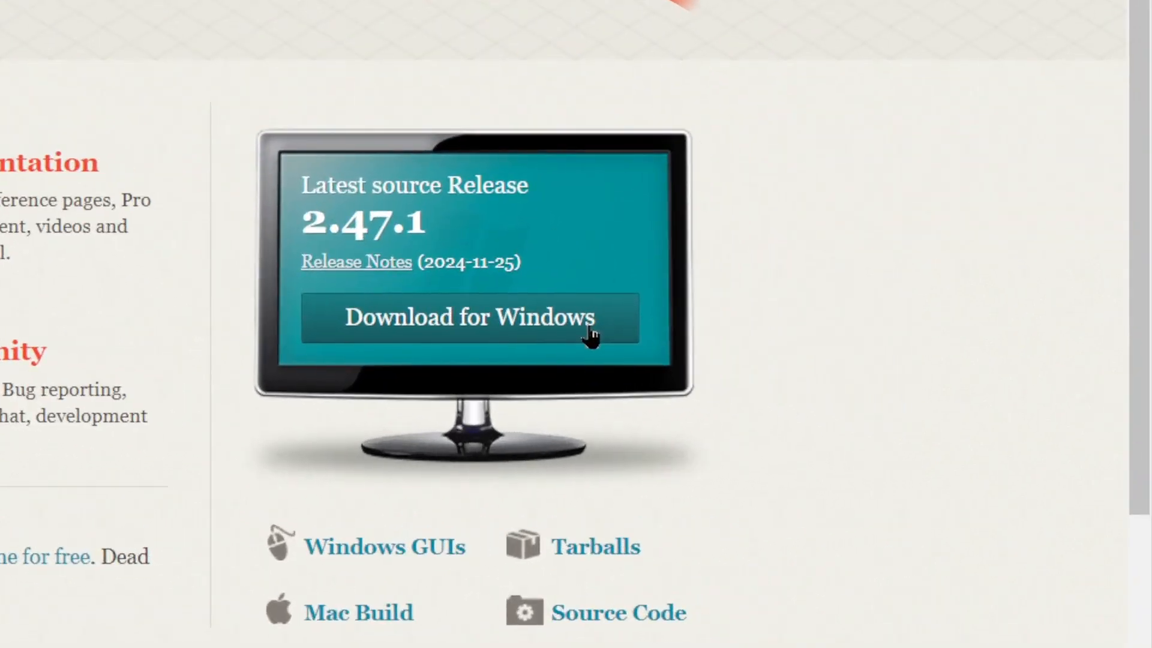
# Download the Git 2.47.1 installer for Windows
pyautogui.click(496, 326)
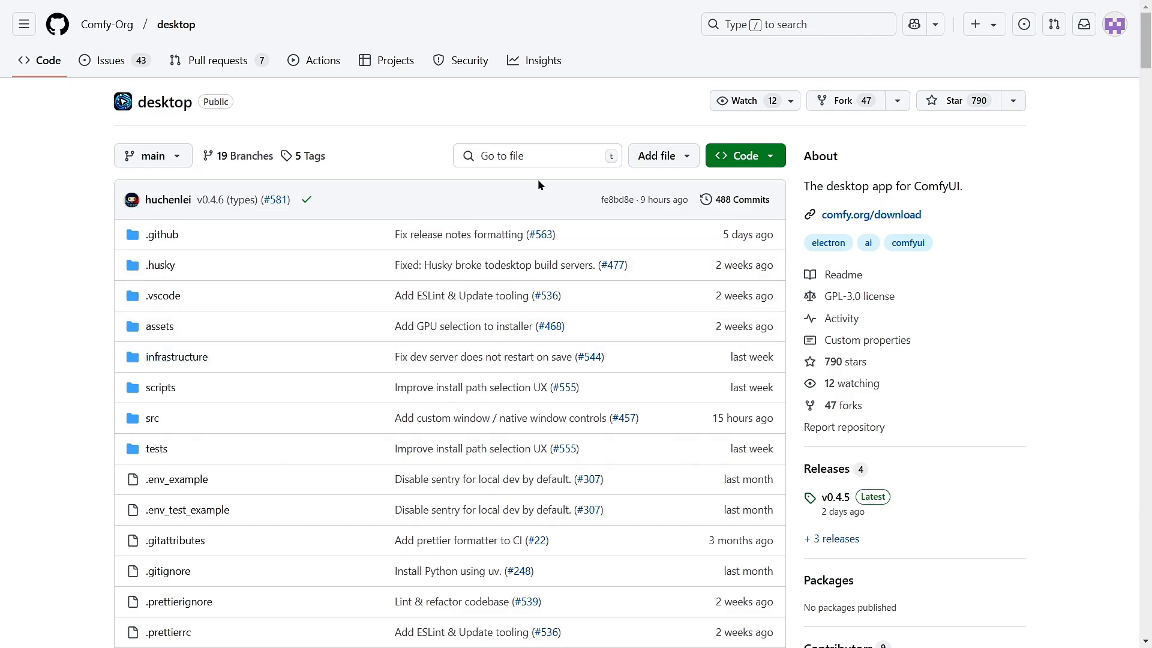
pyautogui.scroll(-1, 571, 174)
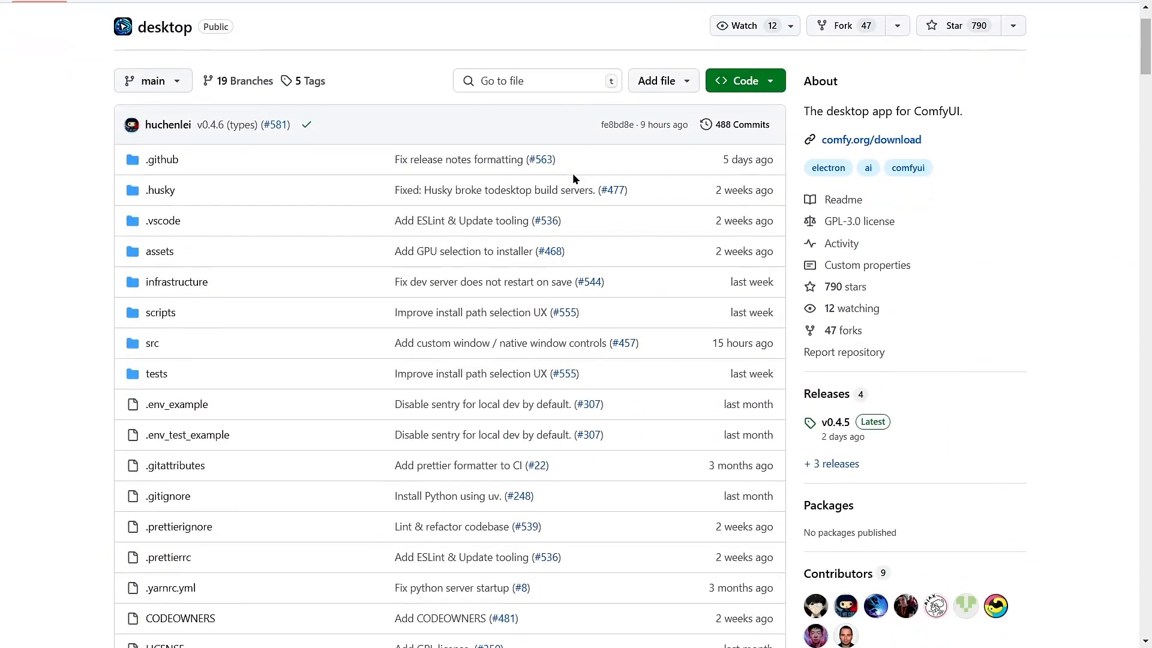
pyautogui.scroll(-5, 943, 247)
pyautogui.scroll(-3, 893, 269)
pyautogui.scroll(-3, 630, 315)
pyautogui.scroll(-4, 503, 323)
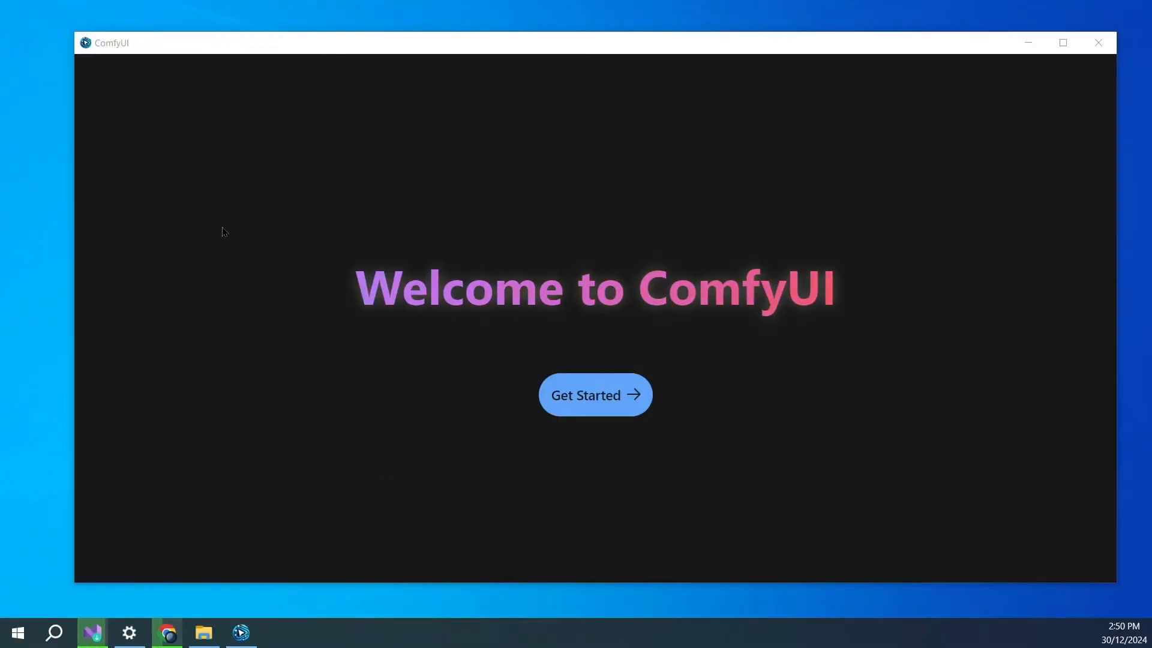
# Run setup with manual configuration, CPU mode on, and keep D:\My Documents\Documents\ComfyUI as install folder
pyautogui.click(606, 403)
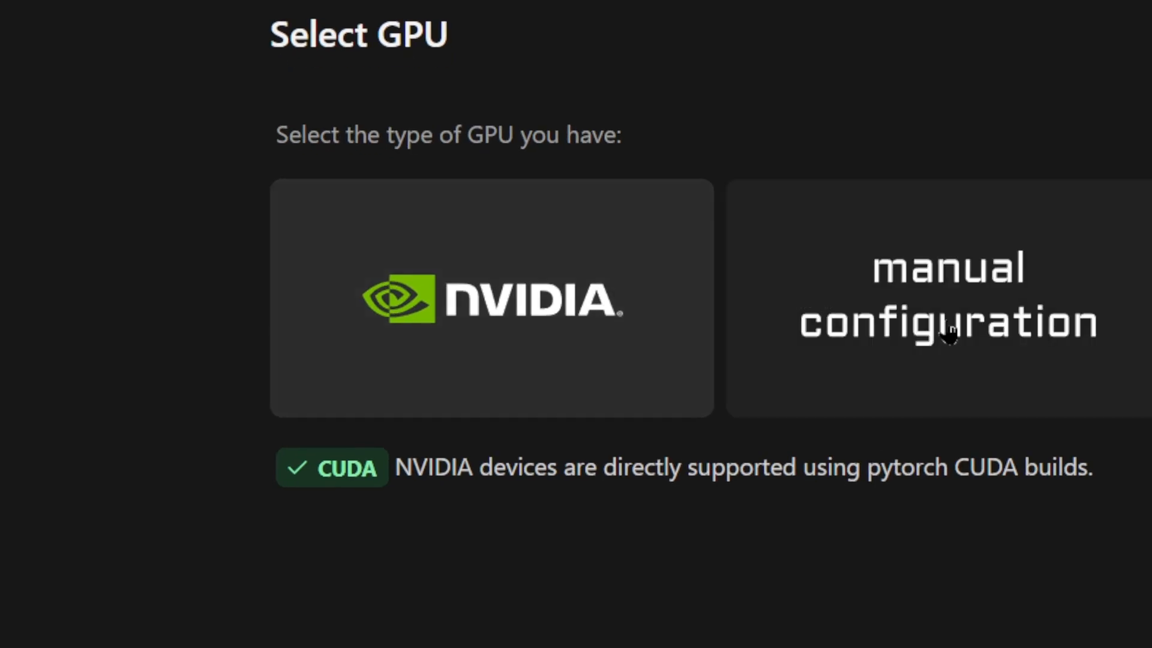
pyautogui.click(949, 332)
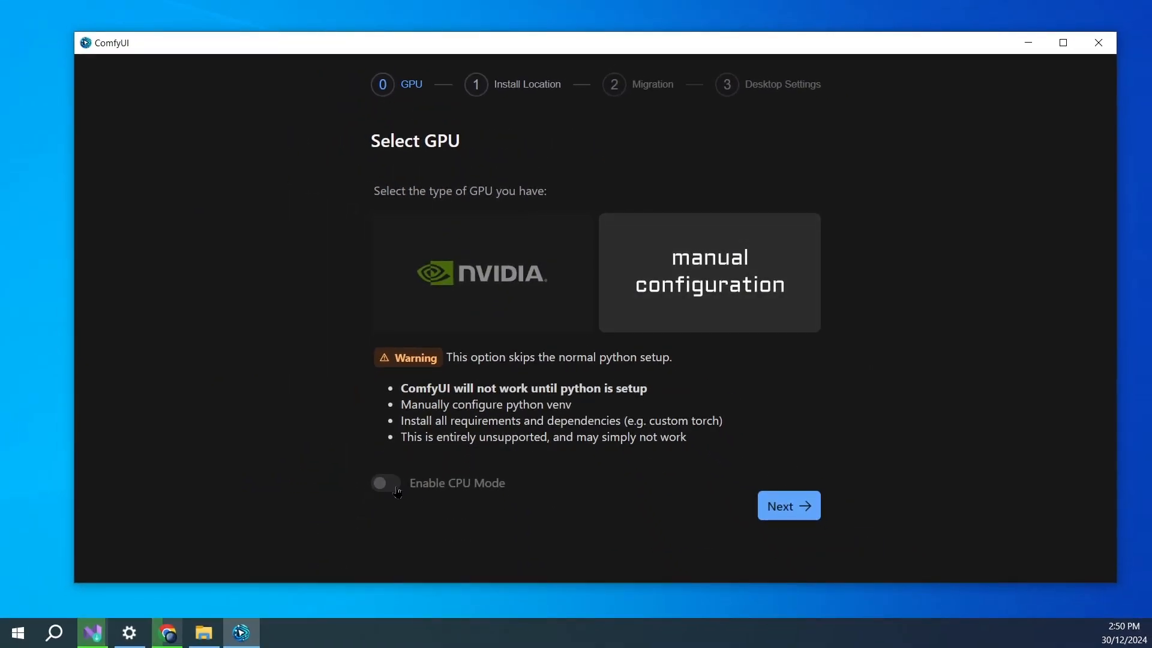
pyautogui.click(387, 483)
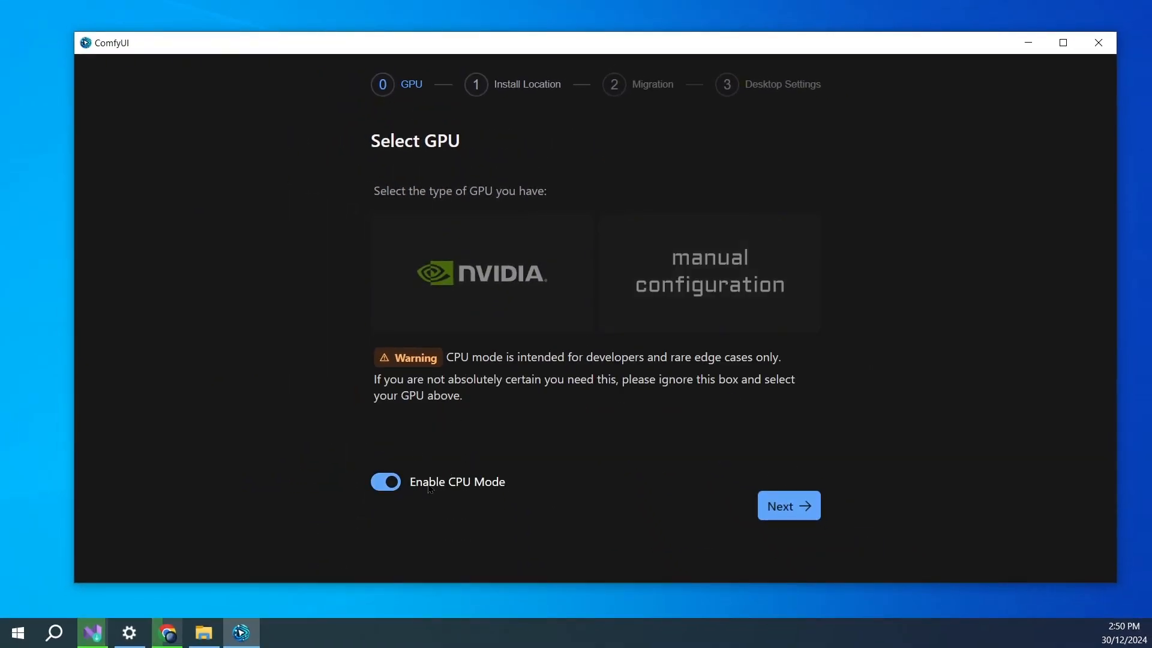
pyautogui.click(803, 515)
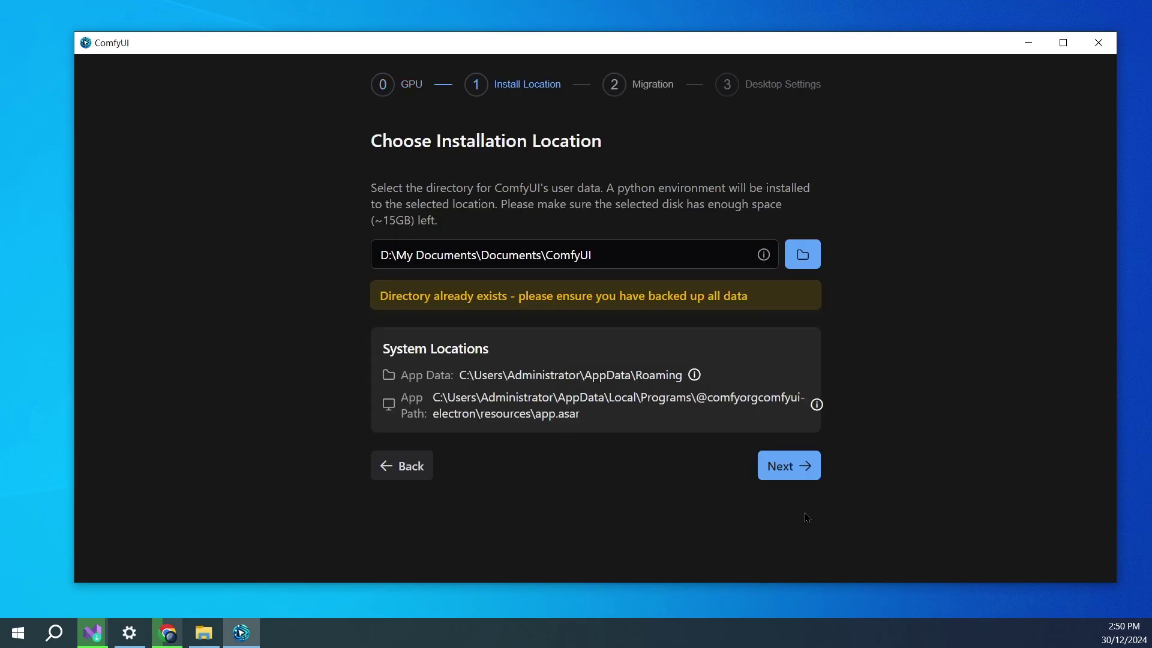
pyautogui.click(771, 465)
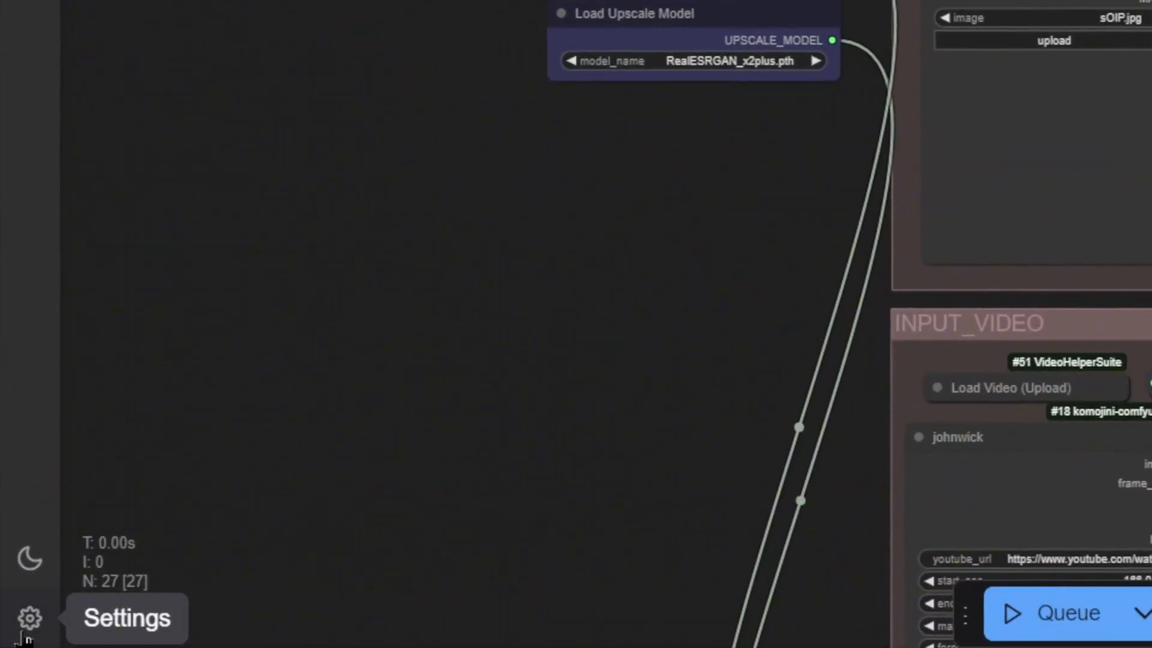
# Switch the interface colour theme and start a new empty workflow
pyautogui.click(29, 618)
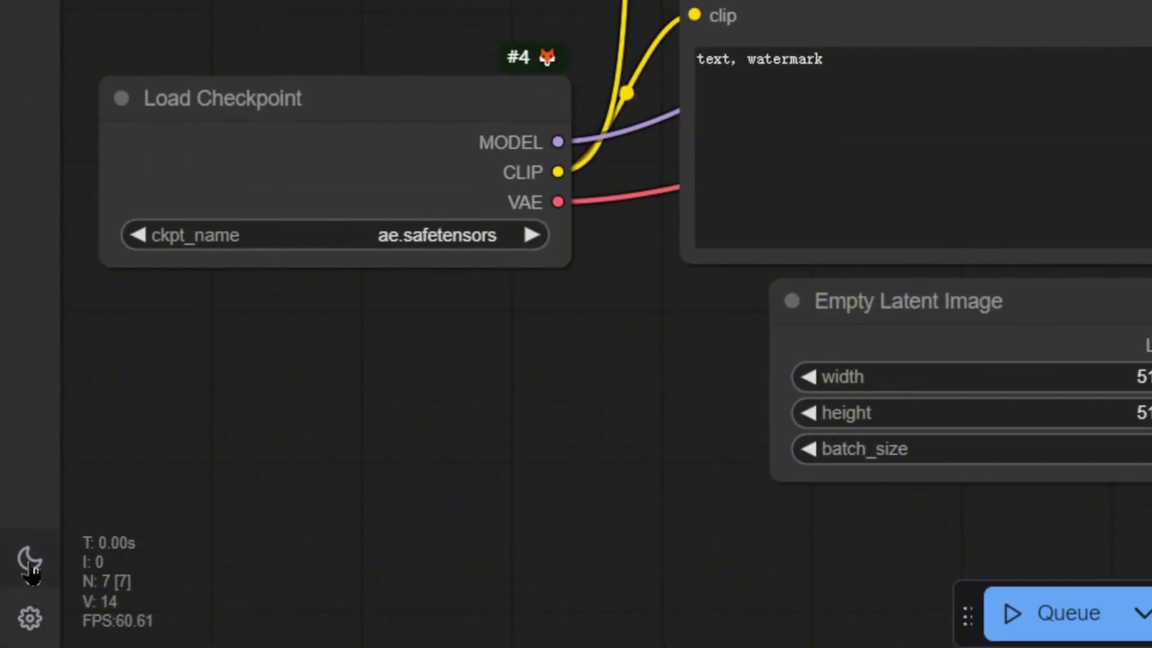
pyautogui.click(29, 565)
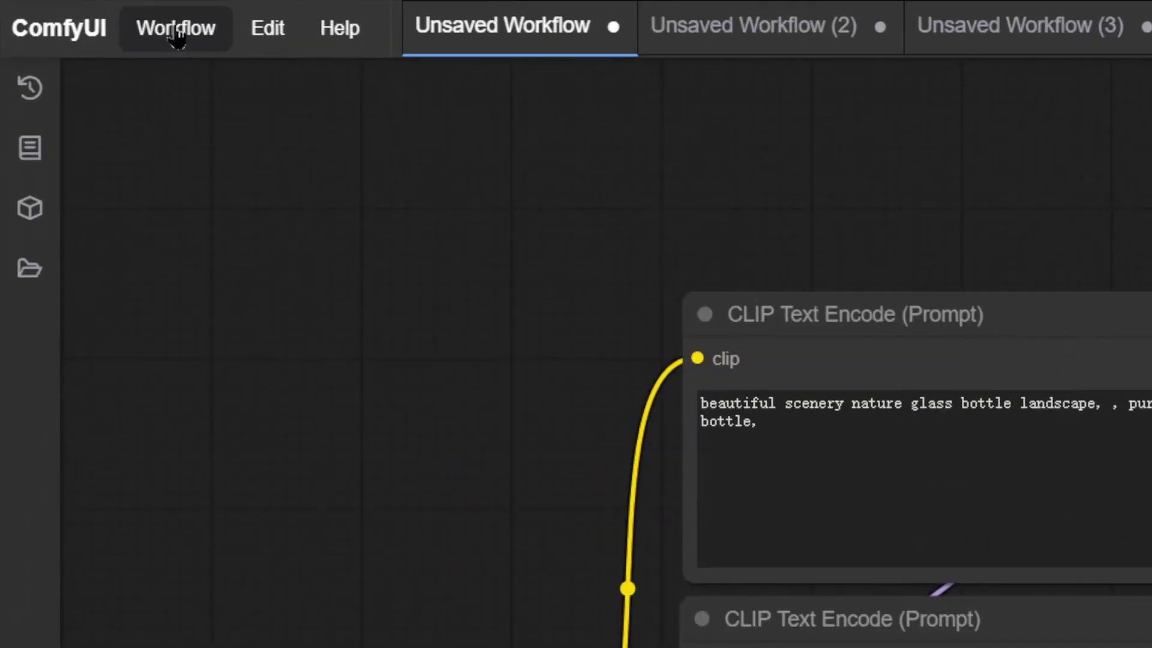
pyautogui.click(176, 28)
pyautogui.click(199, 86)
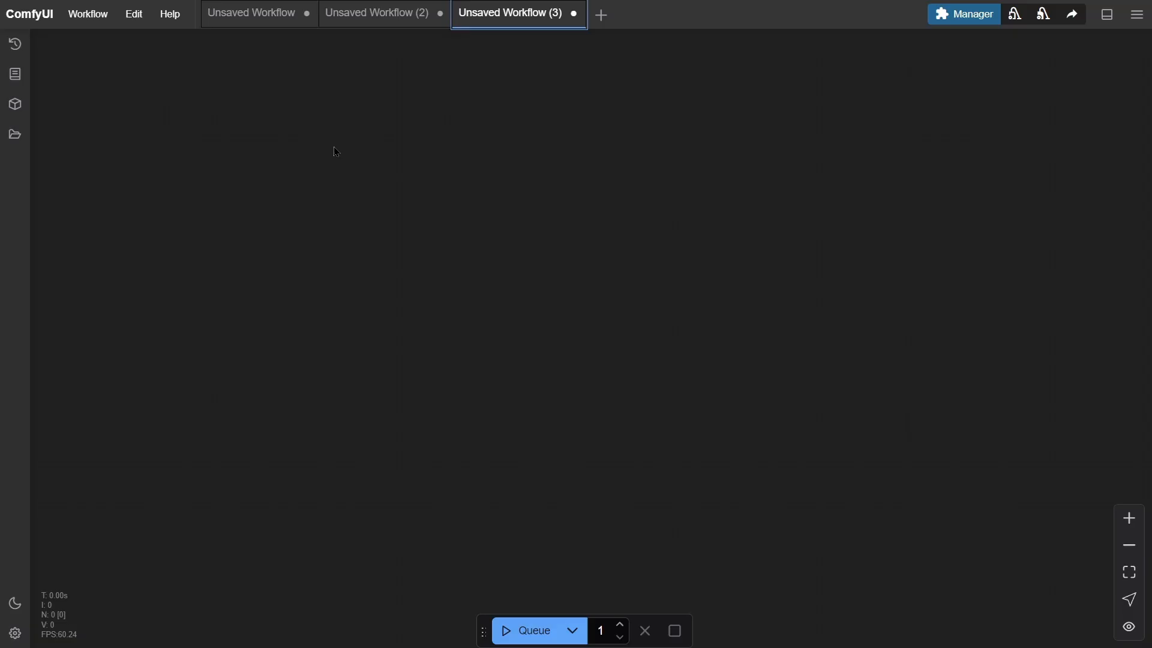
# Load the Image Generation starter template from the workflow templates
pyautogui.rightClick(336, 147)
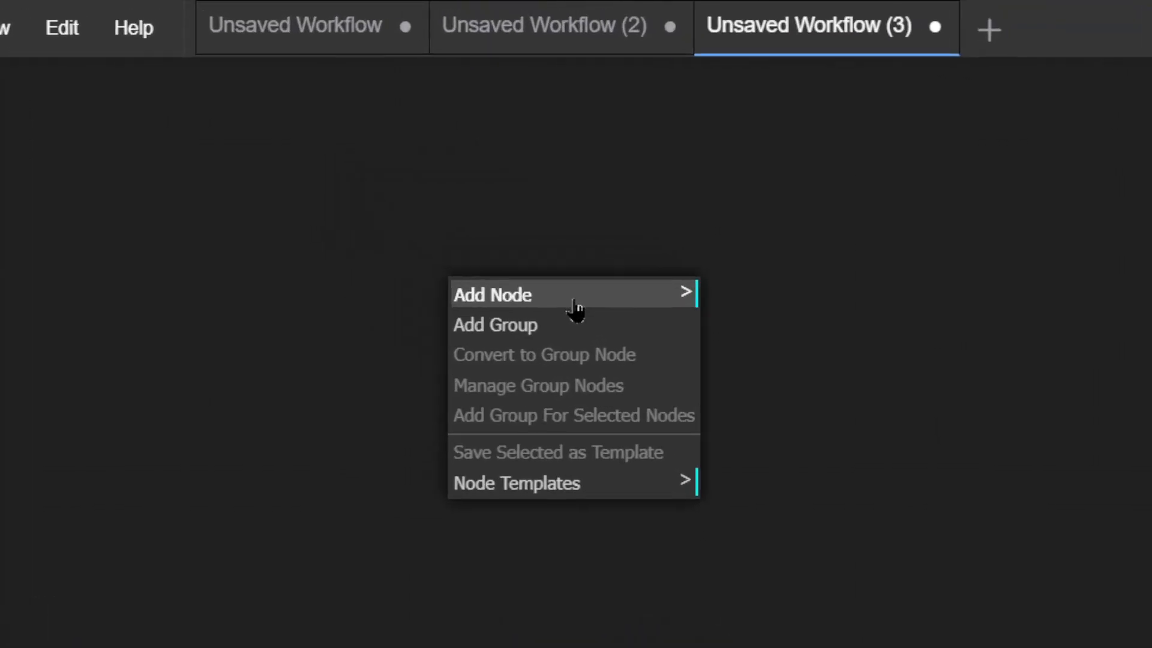
pyautogui.moveTo(88, 14)
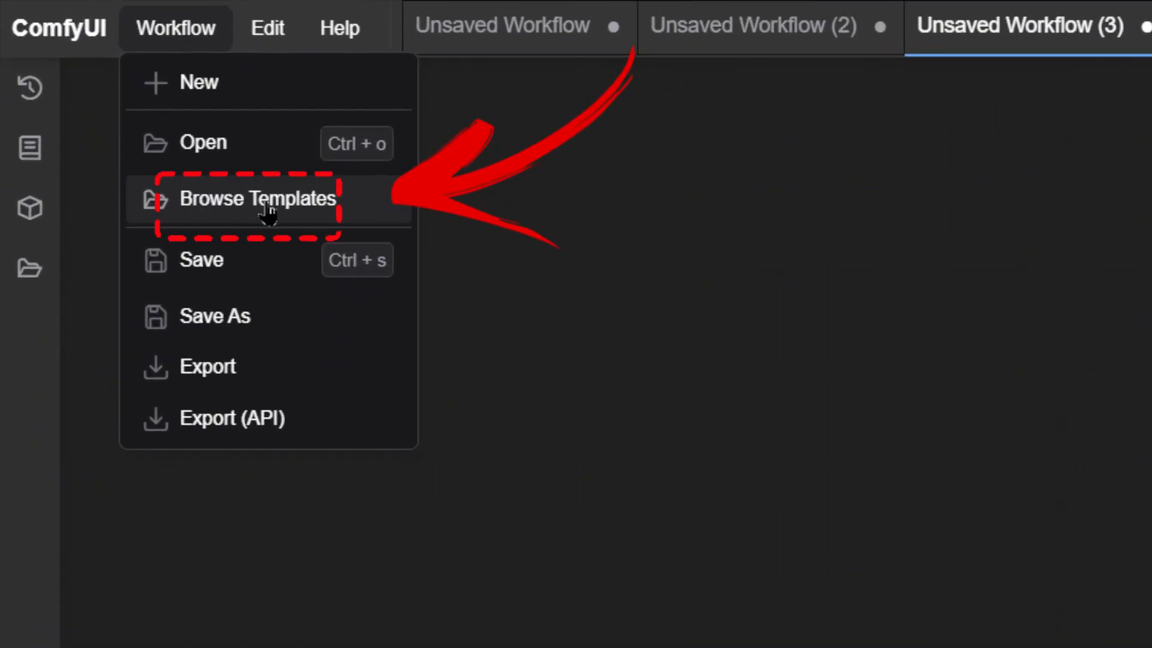
pyautogui.click(273, 214)
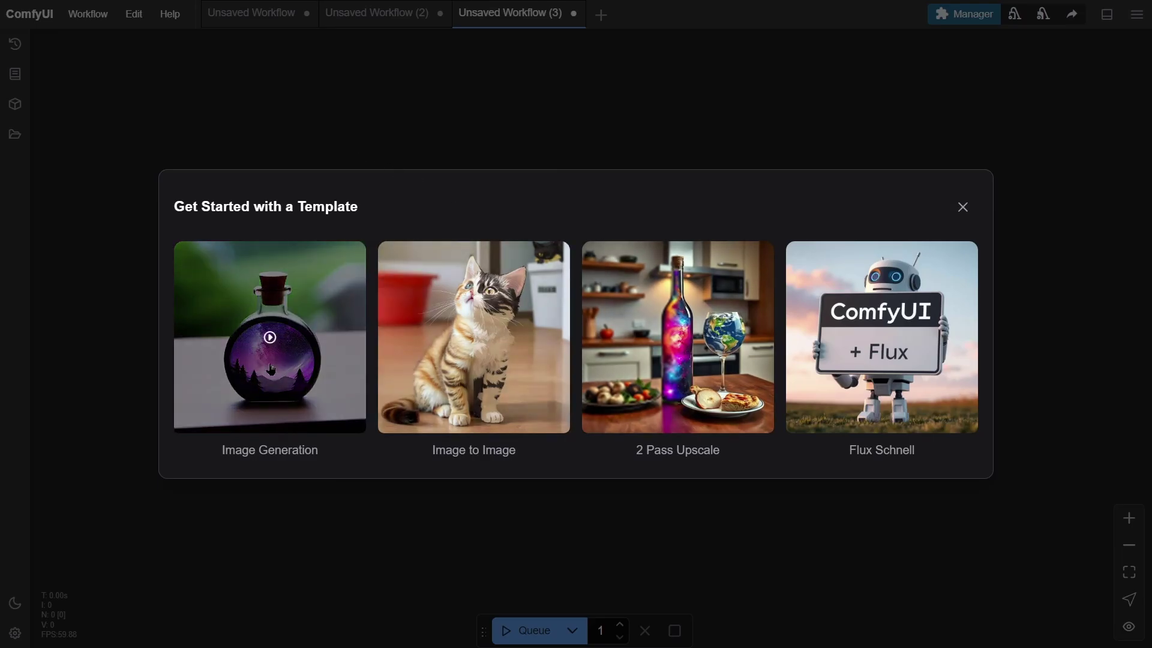
pyautogui.click(269, 369)
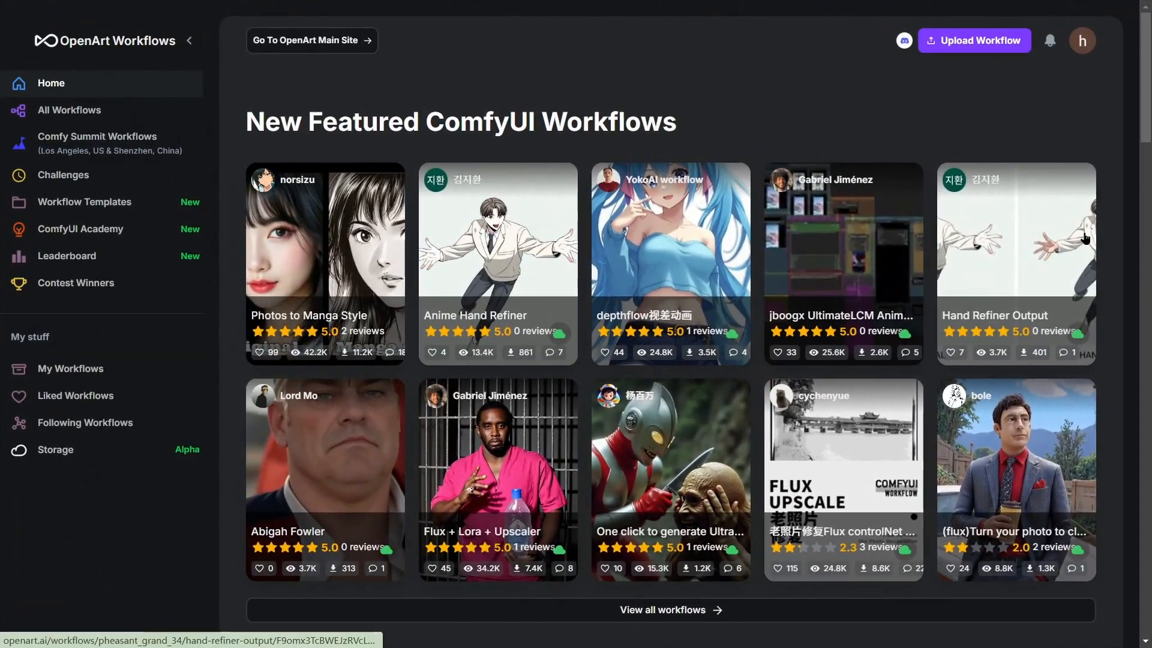
pyautogui.scroll(-2, 1139, 182)
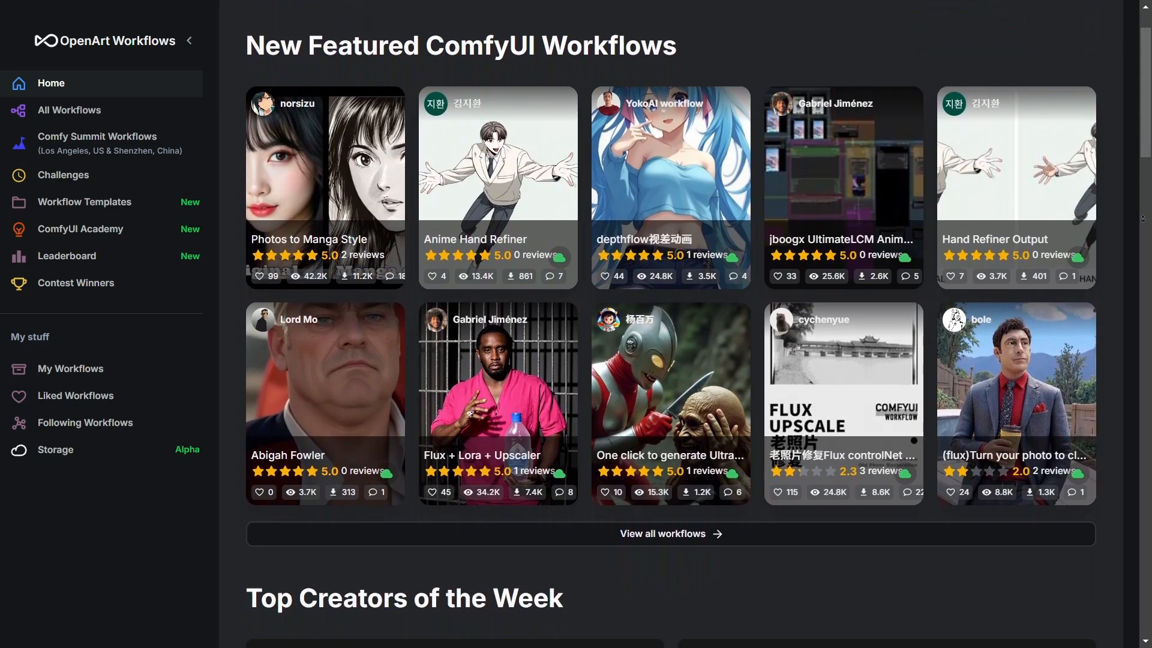
pyautogui.scroll(-2, 1139, 198)
pyautogui.scroll(-1, 1141, 218)
pyautogui.scroll(-1, 1141, 218)
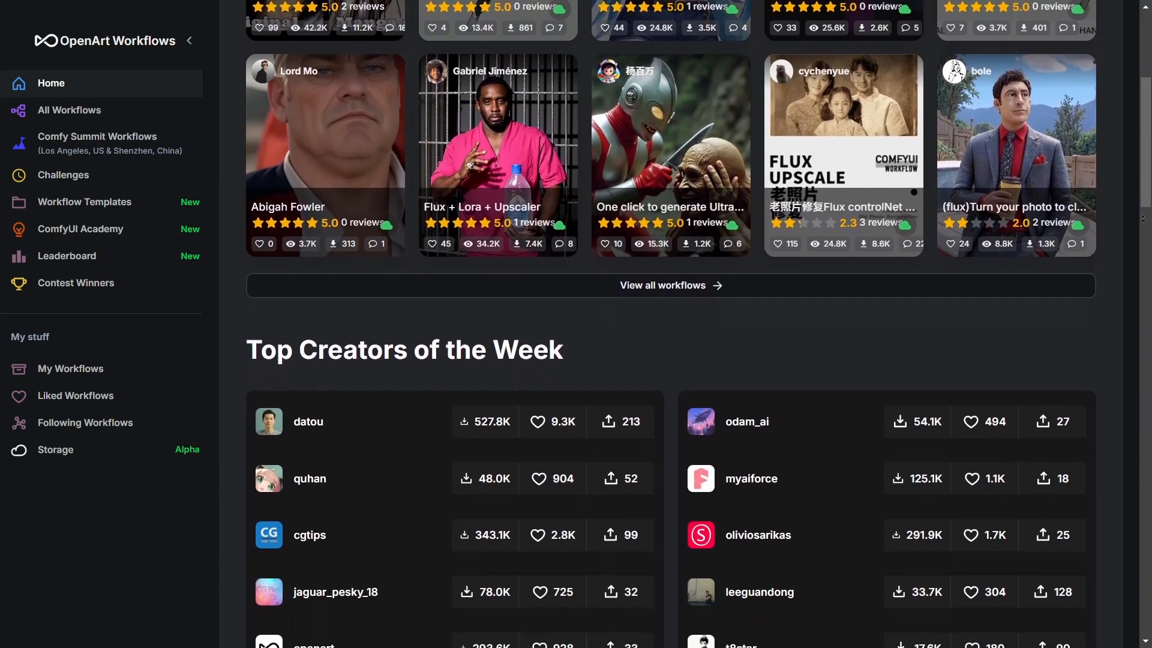
pyautogui.scroll(-1, 1141, 218)
pyautogui.scroll(-1, 1142, 218)
pyautogui.scroll(-1, 1141, 218)
pyautogui.scroll(-1, 1141, 218)
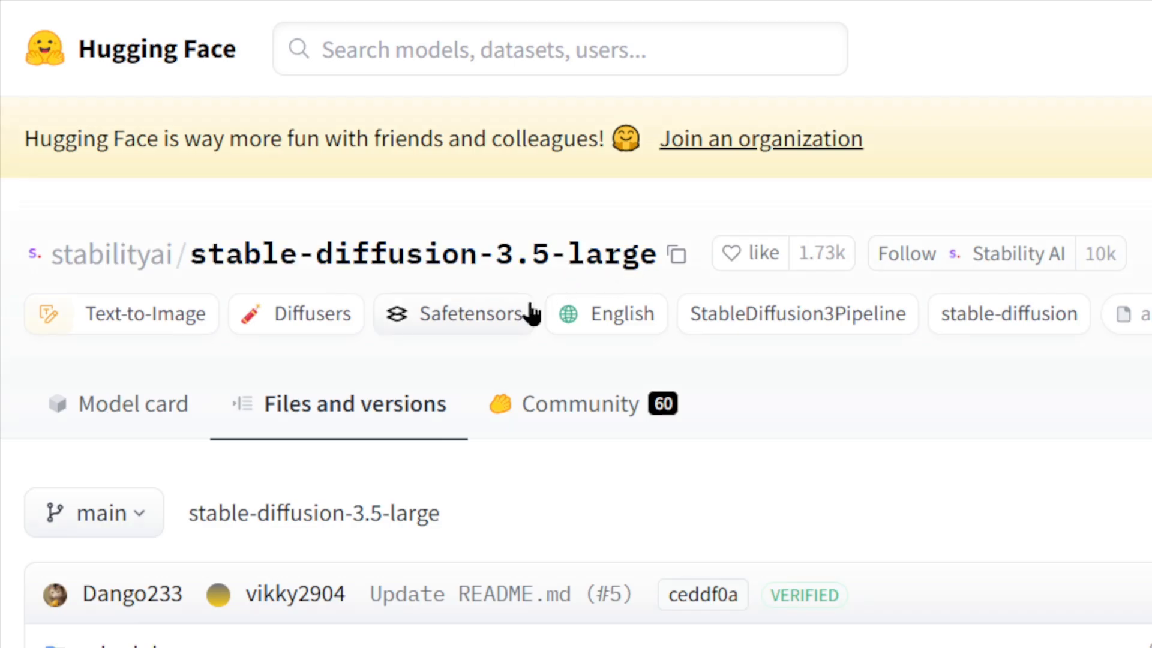
pyautogui.scroll(-5, 378, 387)
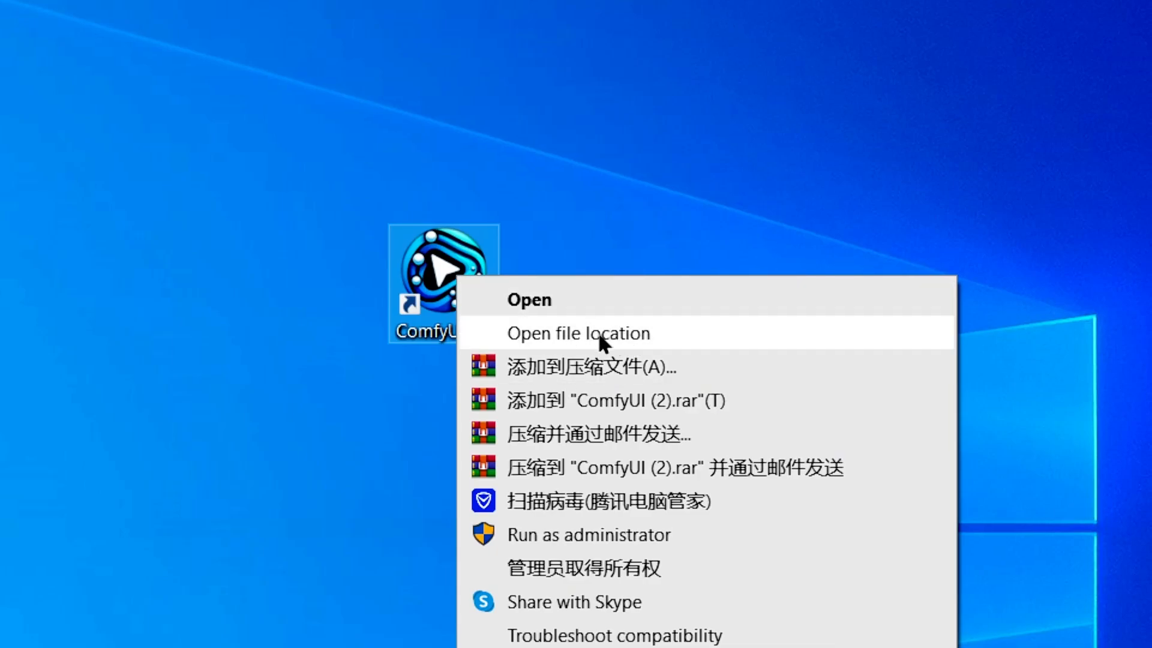
# Navigate into resources > ComfyUI > models inside the ComfyUI install folder
pyautogui.click(598, 332)
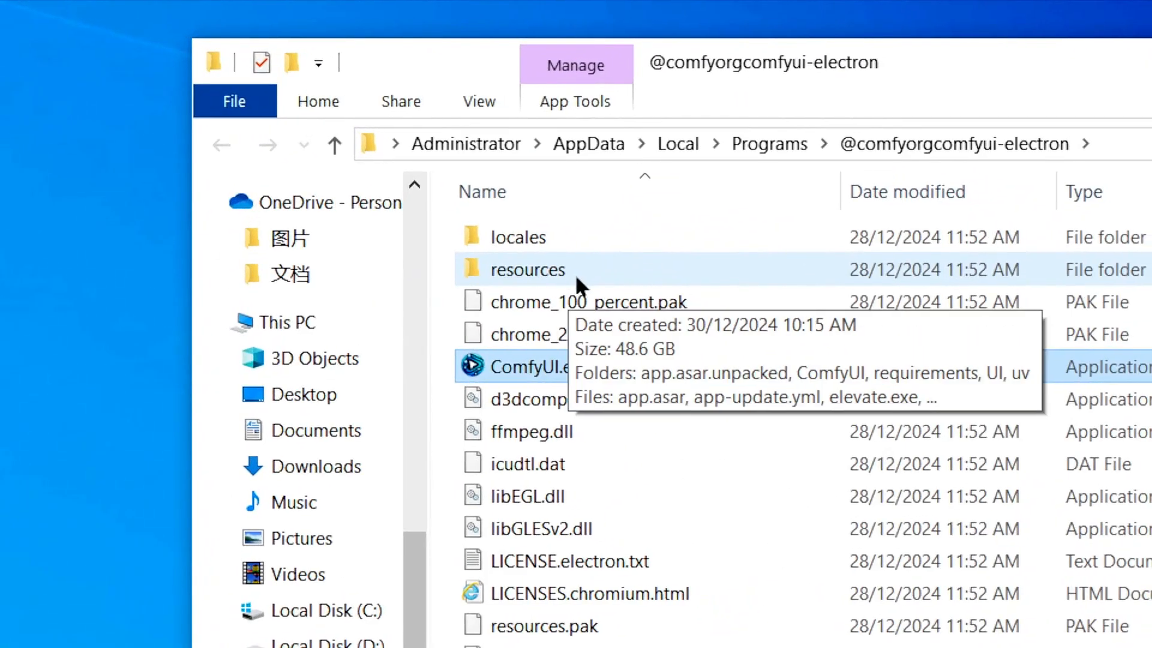
pyautogui.rightClick(574, 274)
pyautogui.click(545, 275)
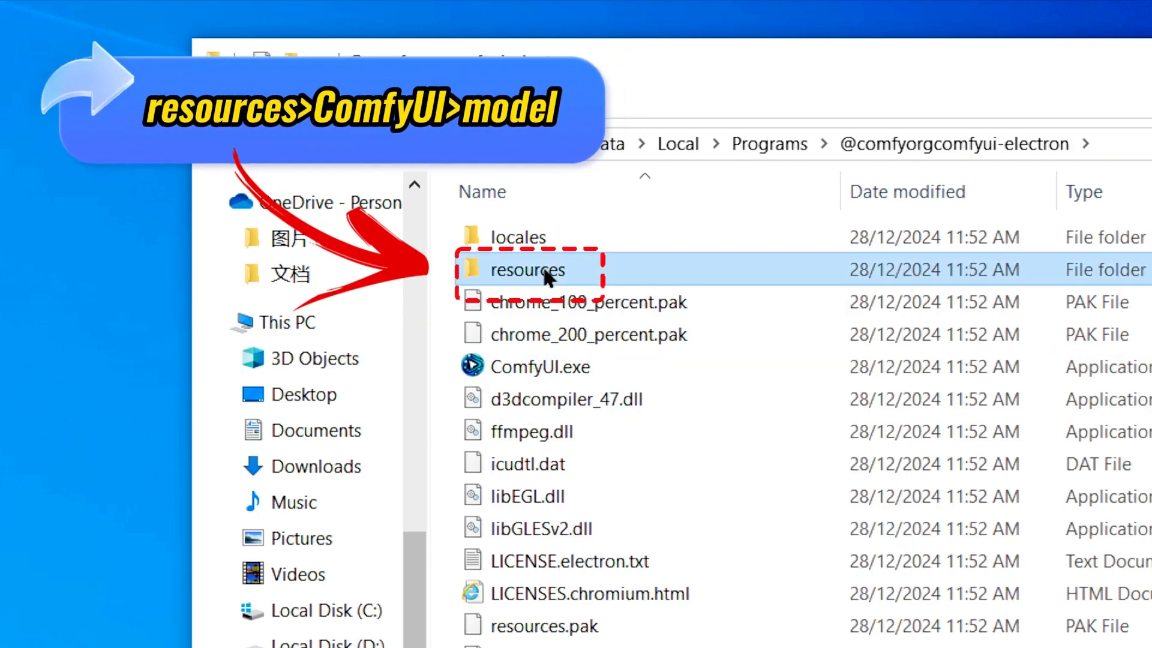
pyautogui.doubleClick(547, 271)
pyautogui.doubleClick(550, 266)
pyautogui.scroll(-3, 551, 361)
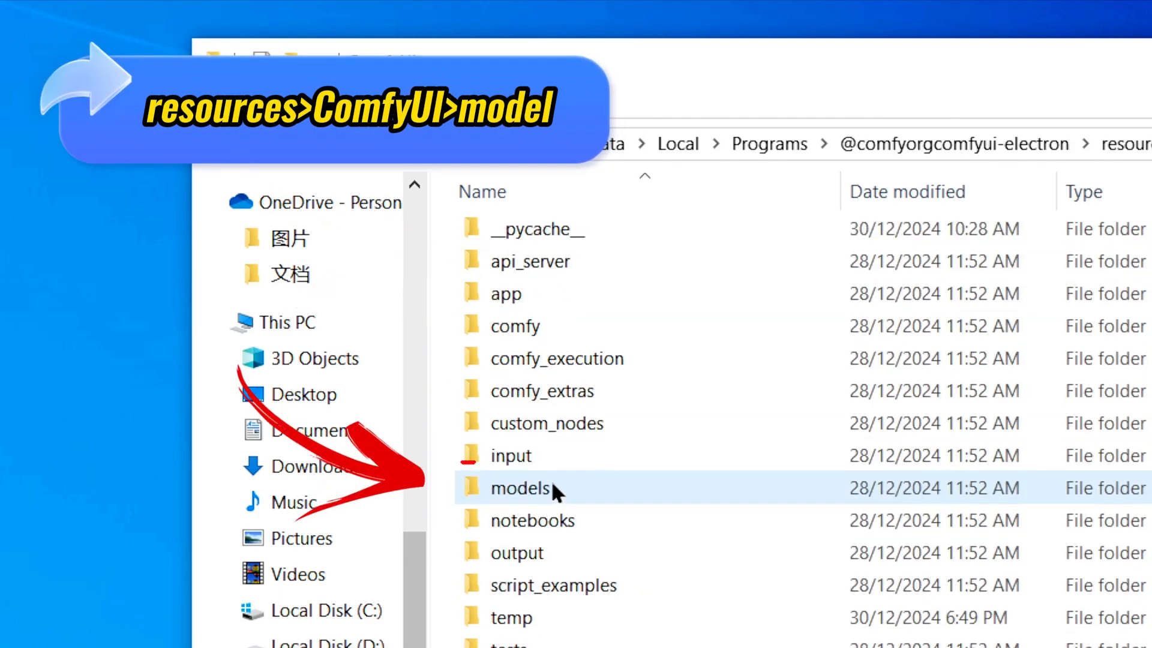
pyautogui.doubleClick(545, 492)
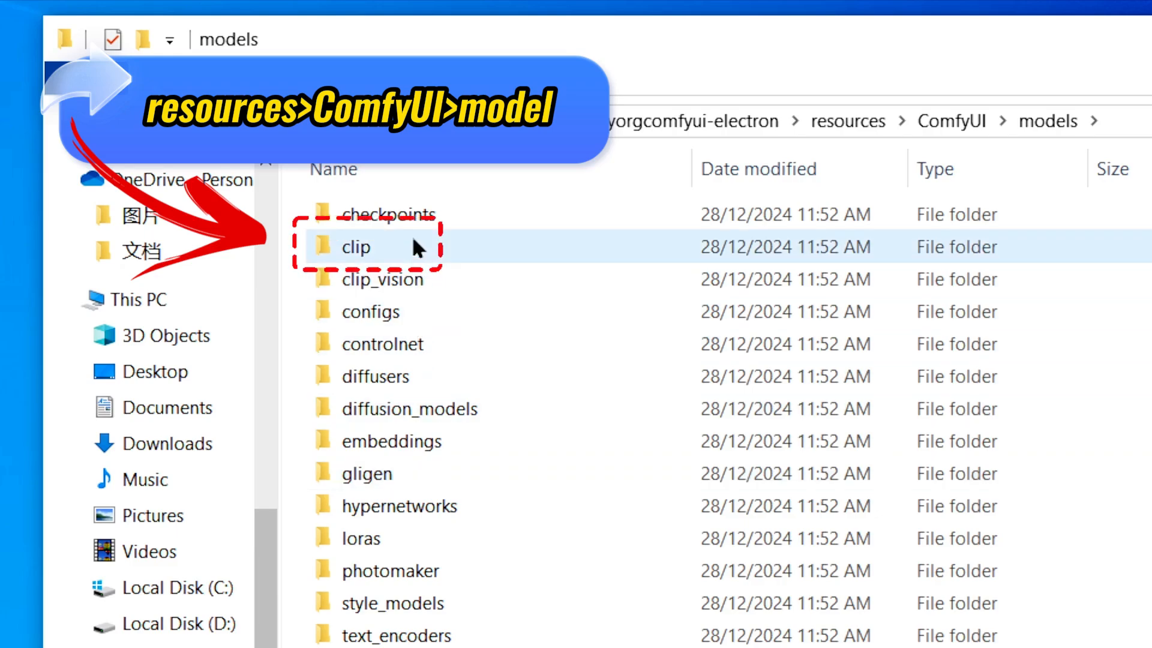
# Peek into clip, then locate sd3.5_large.safetensors in the checkpoints folder
pyautogui.doubleClick(411, 235)
pyautogui.press('BackSpace')
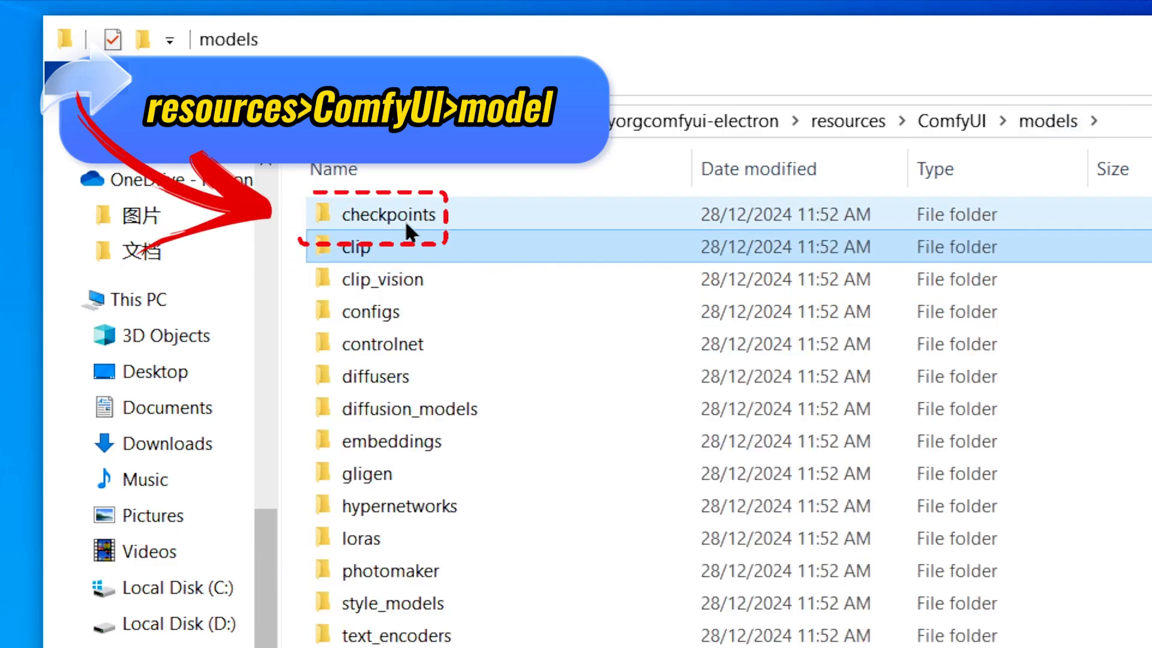
pyautogui.doubleClick(406, 215)
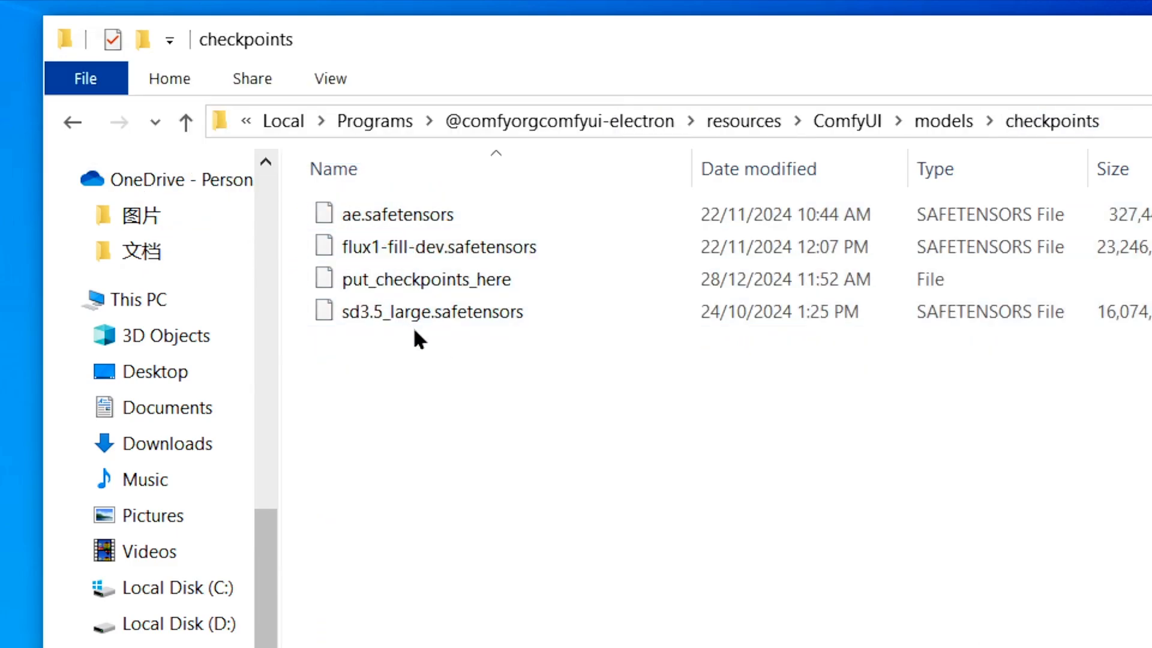
pyautogui.click(414, 315)
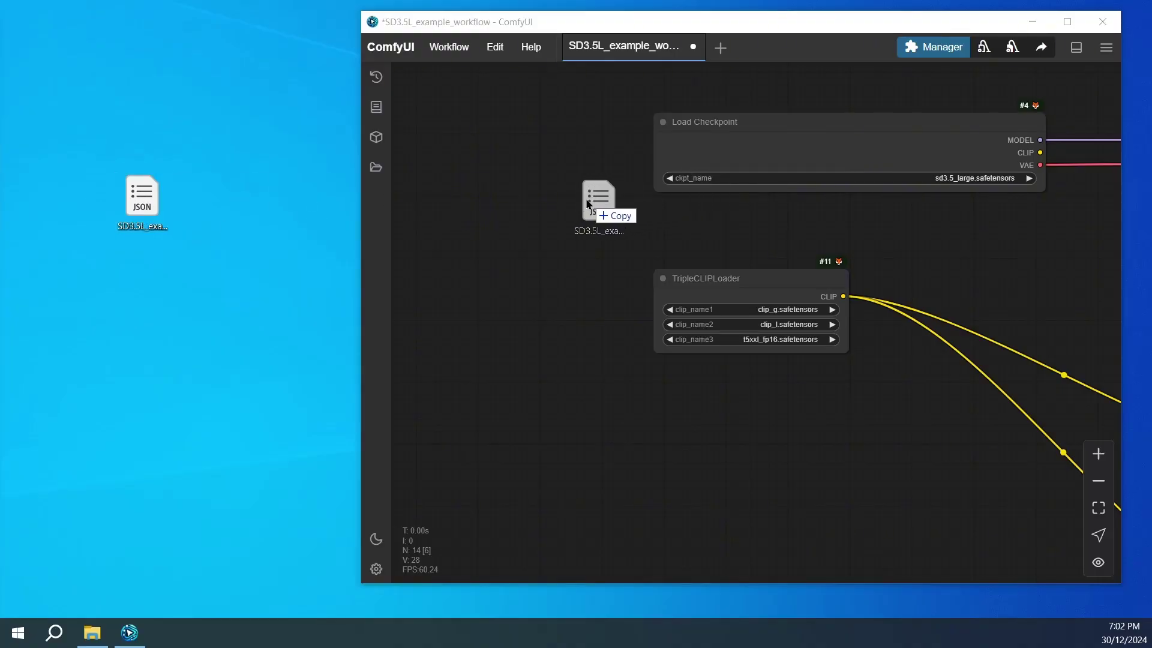
# Load the SD3.5L workflow JSON onto the canvas and keep latent width at 1024
pyautogui.moveTo(586, 203); pyautogui.dragTo(587, 203)
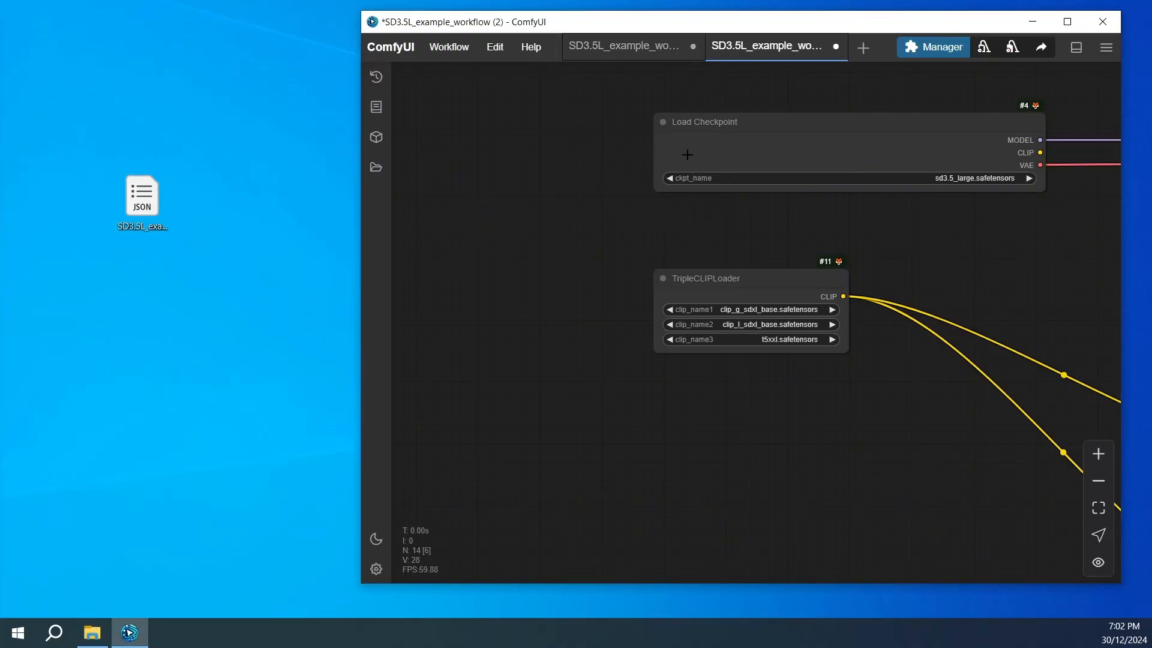
pyautogui.scroll(-2, 779, 224)
pyautogui.scroll(-2, 789, 241)
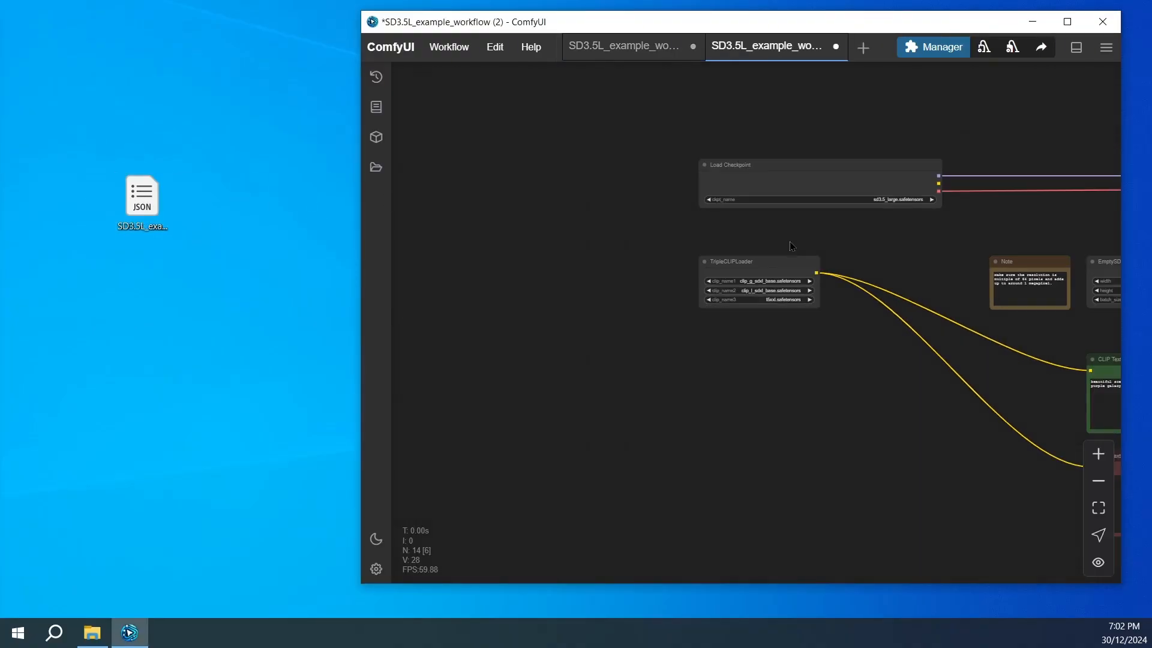
pyautogui.scroll(-2, 920, 247)
pyautogui.scroll(-2, 720, 278)
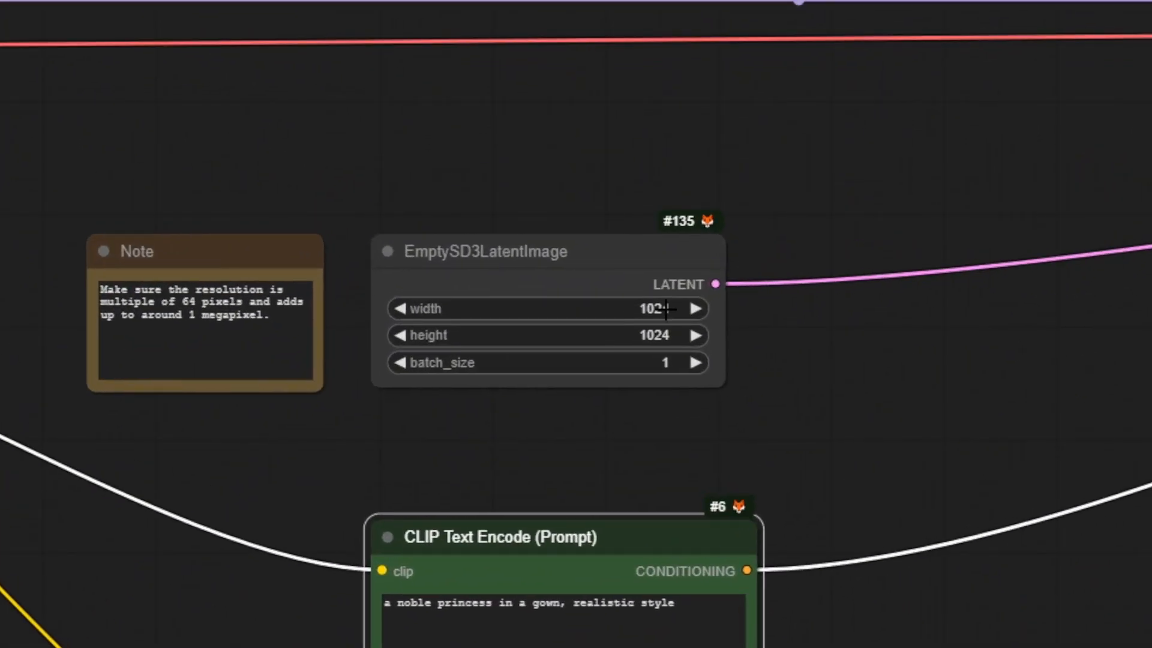
pyautogui.doubleClick(667, 309)
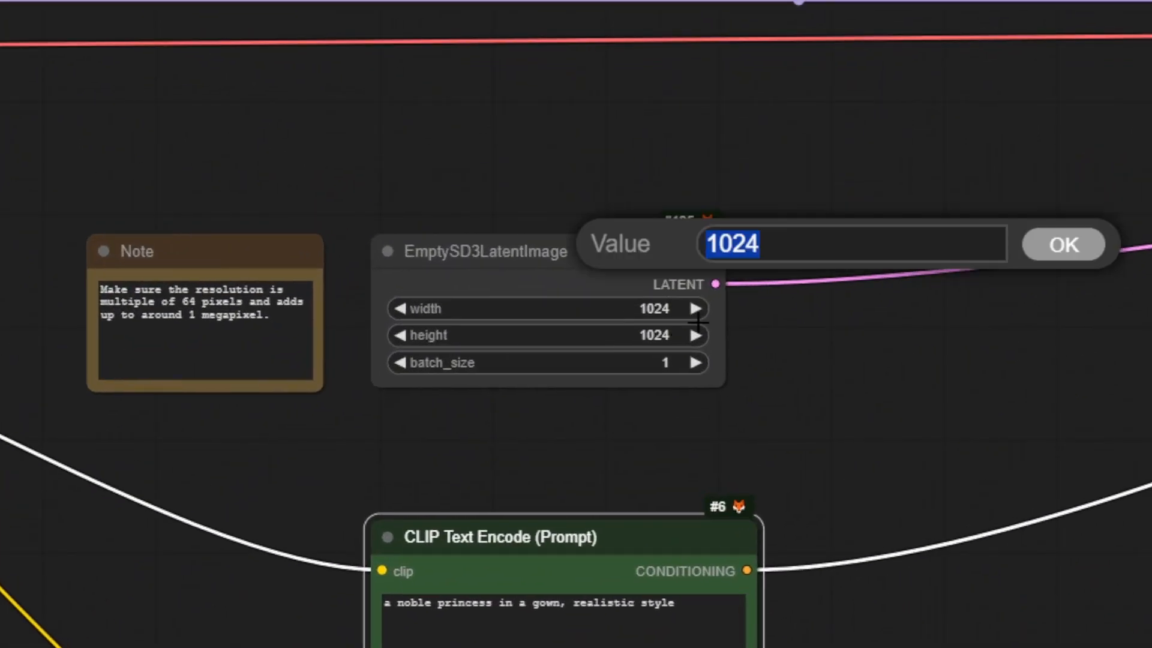
pyautogui.press('Return')
pyautogui.moveTo(630, 360); pyautogui.dragTo(990, 348)
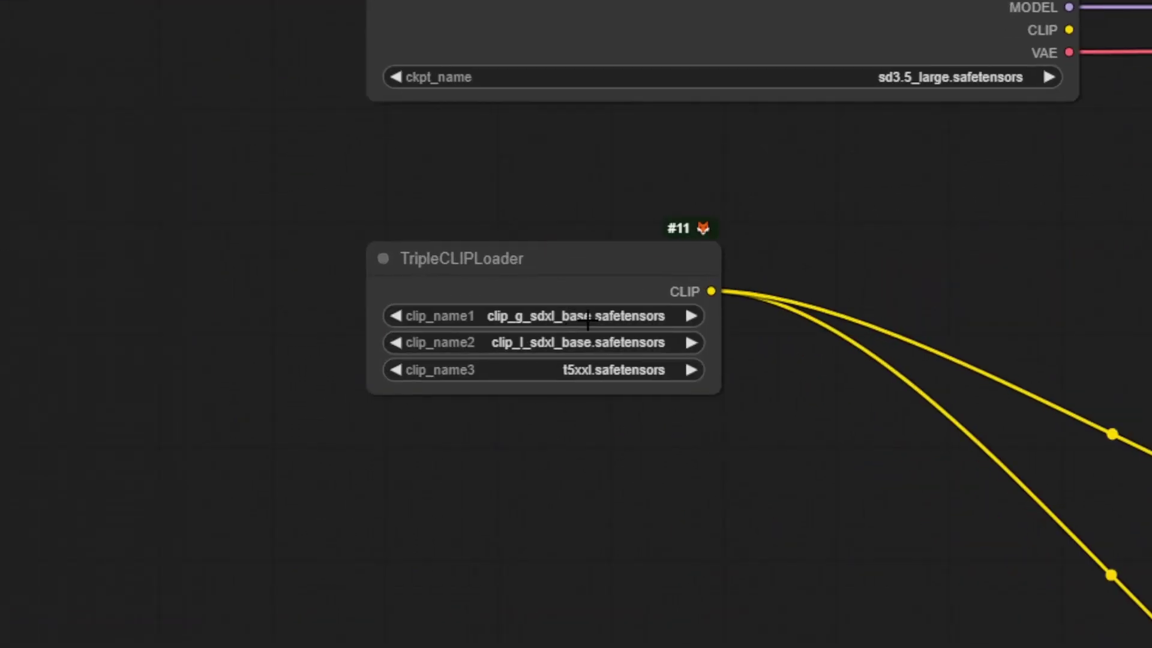
# Set the TripleCLIPLoader models to clip_g, clip_l and t5xxl_fp16
pyautogui.click(586, 319)
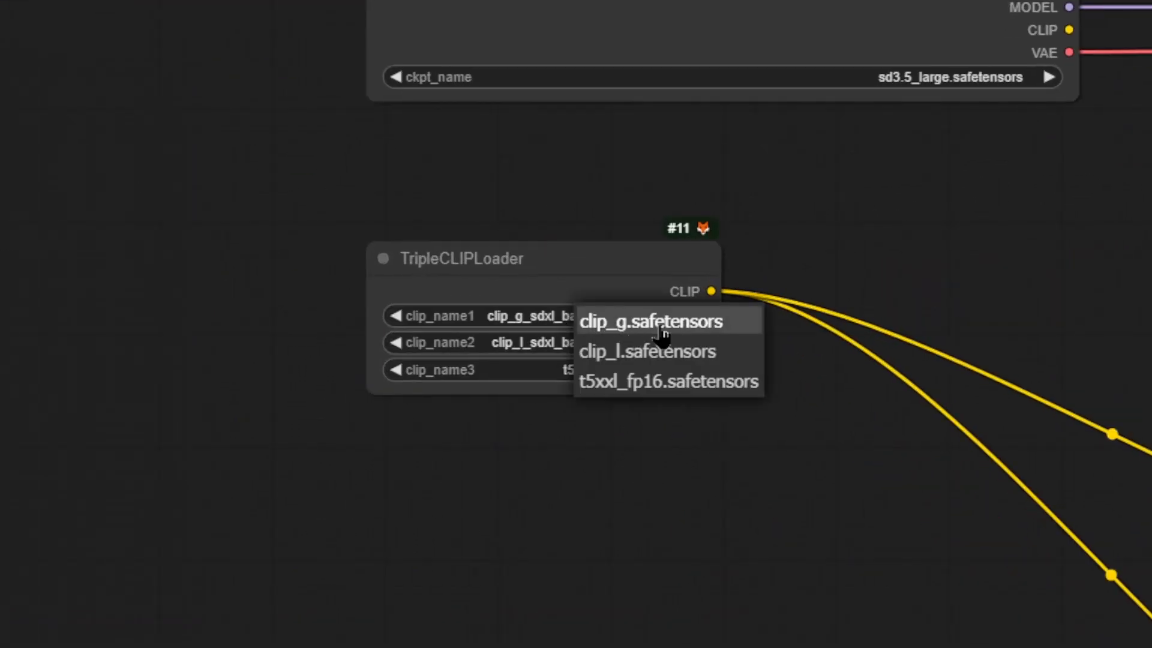
pyautogui.click(657, 324)
pyautogui.click(593, 342)
pyautogui.click(681, 381)
pyautogui.click(621, 369)
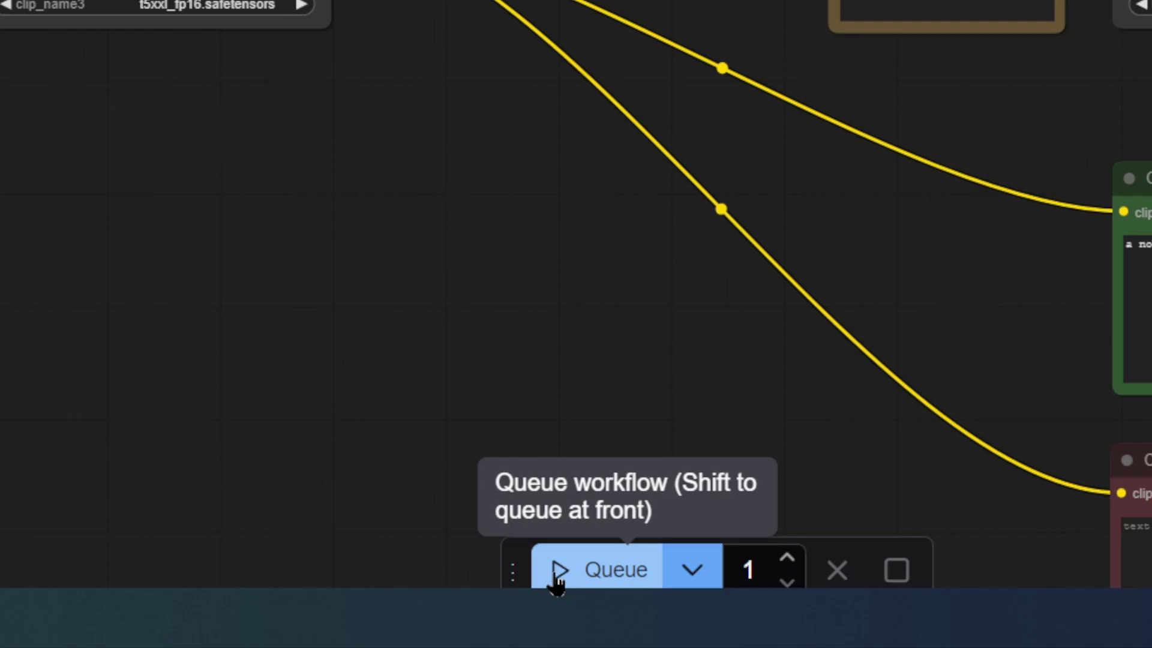
# Queue the workflow and save the generated princess image from Preview Image
pyautogui.click(558, 577)
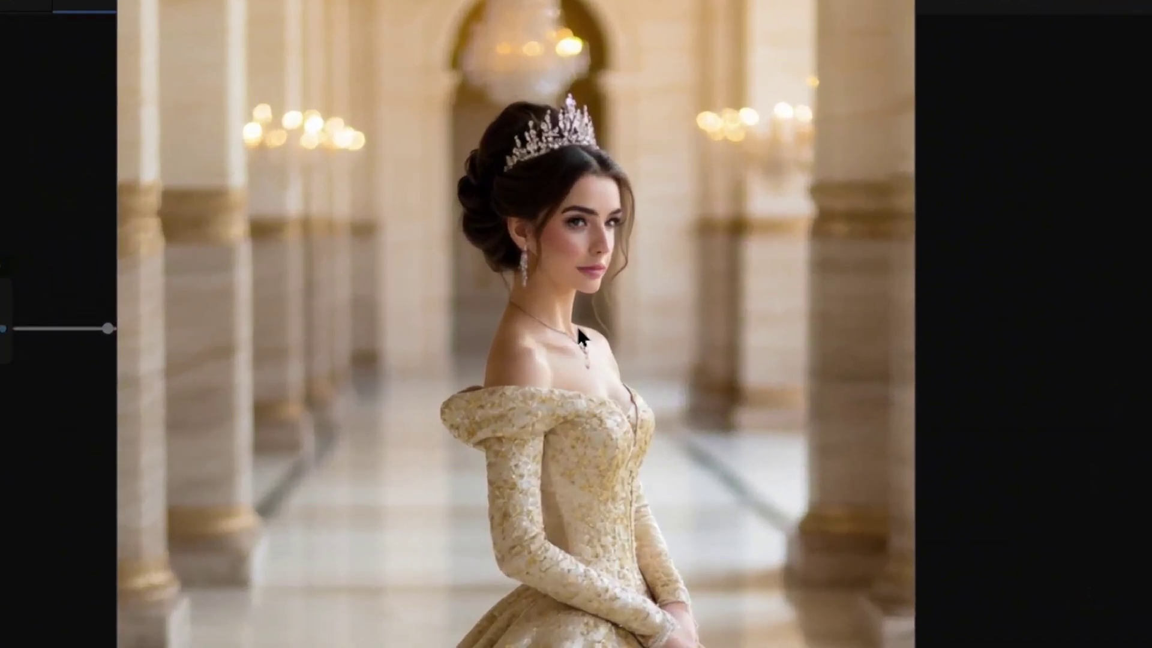
pyautogui.rightClick(576, 333)
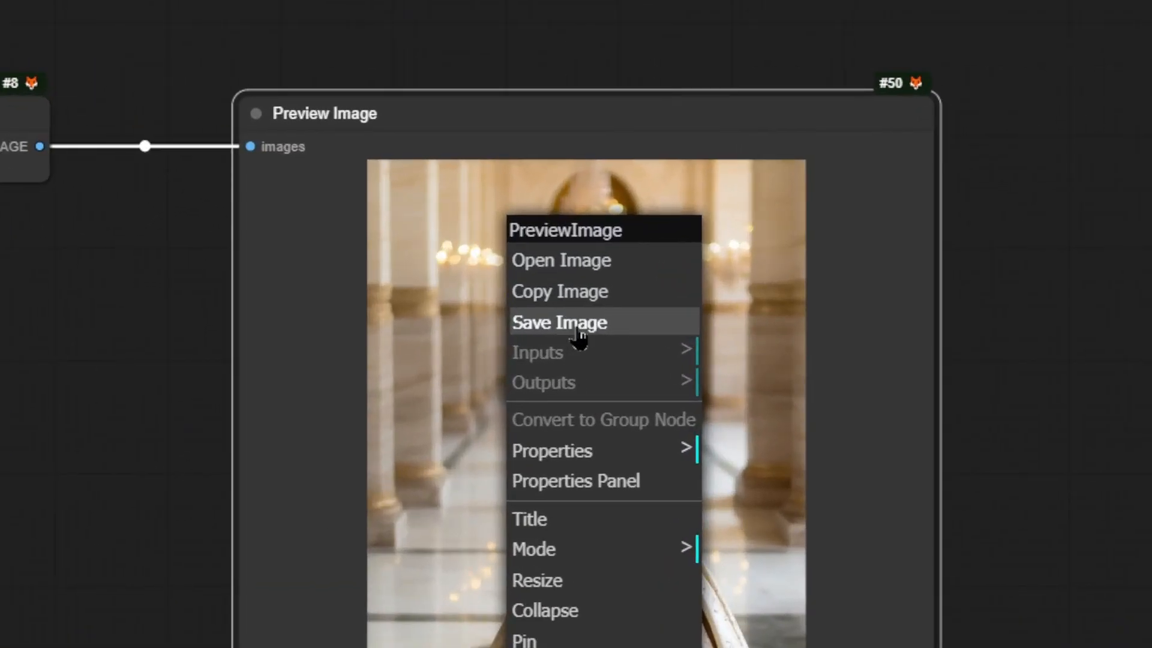
pyautogui.click(579, 334)
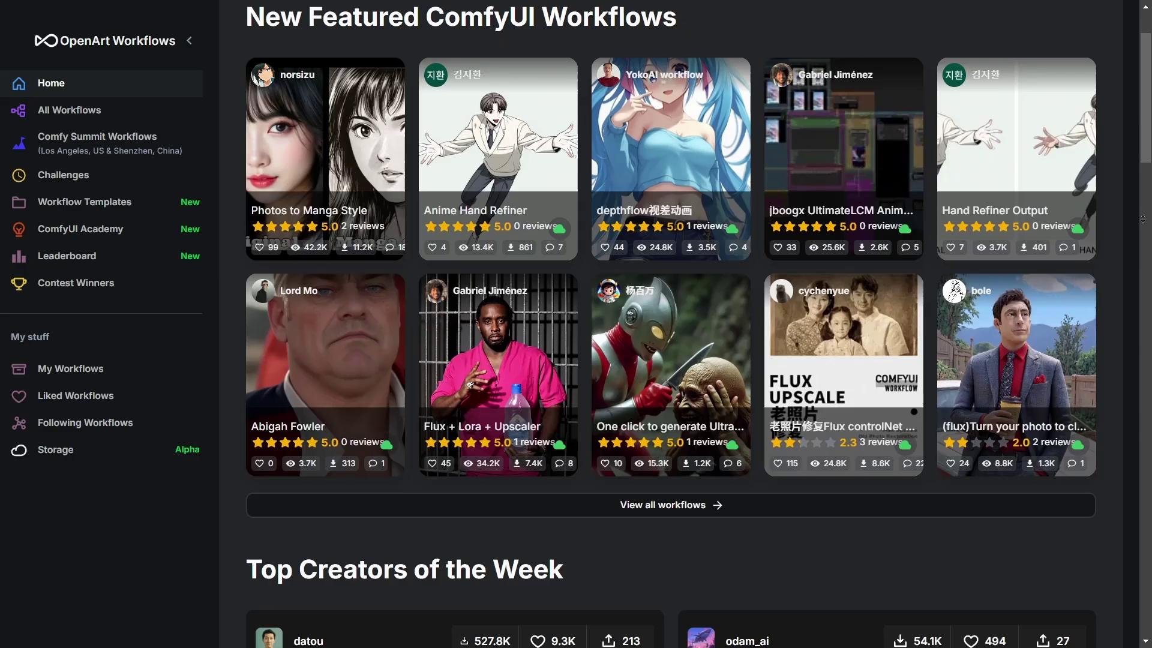
pyautogui.scroll(-3, 672, 325)
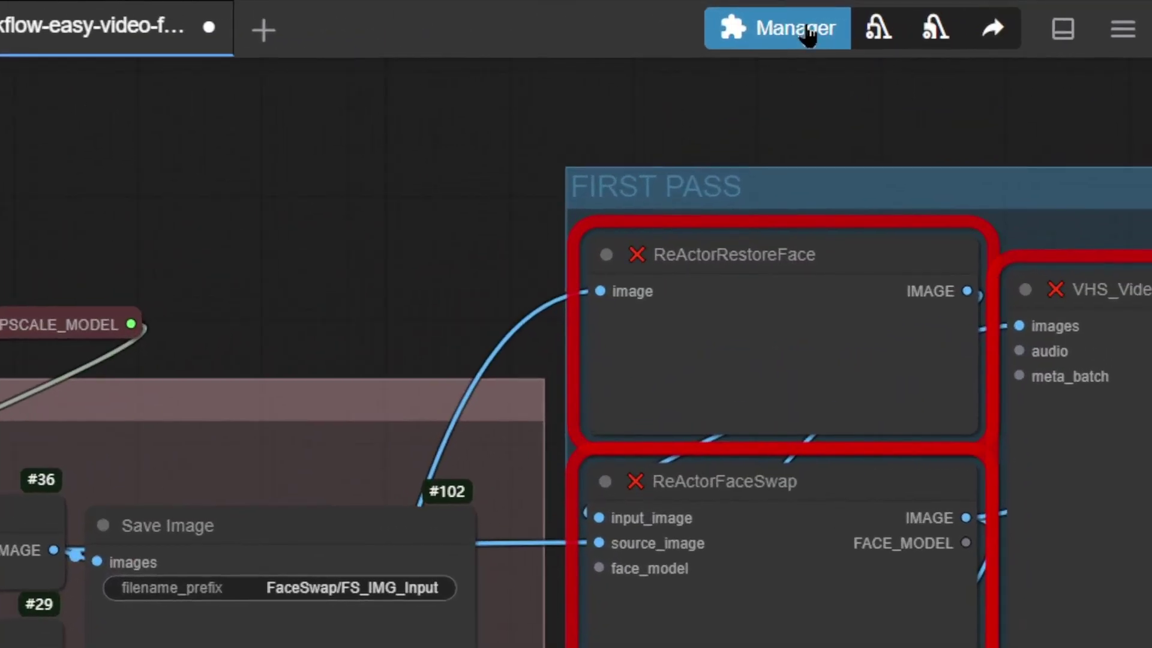
# Install ComfyUI Frame Interpolation from Manager's missing custom nodes list
pyautogui.click(806, 34)
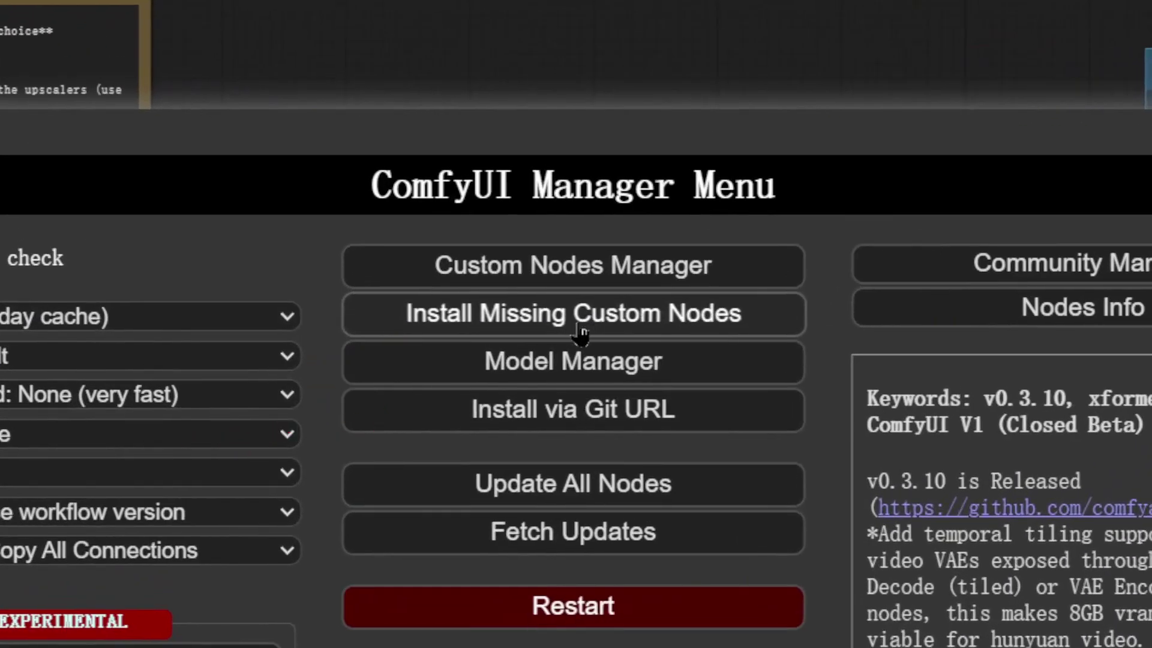
pyautogui.click(580, 324)
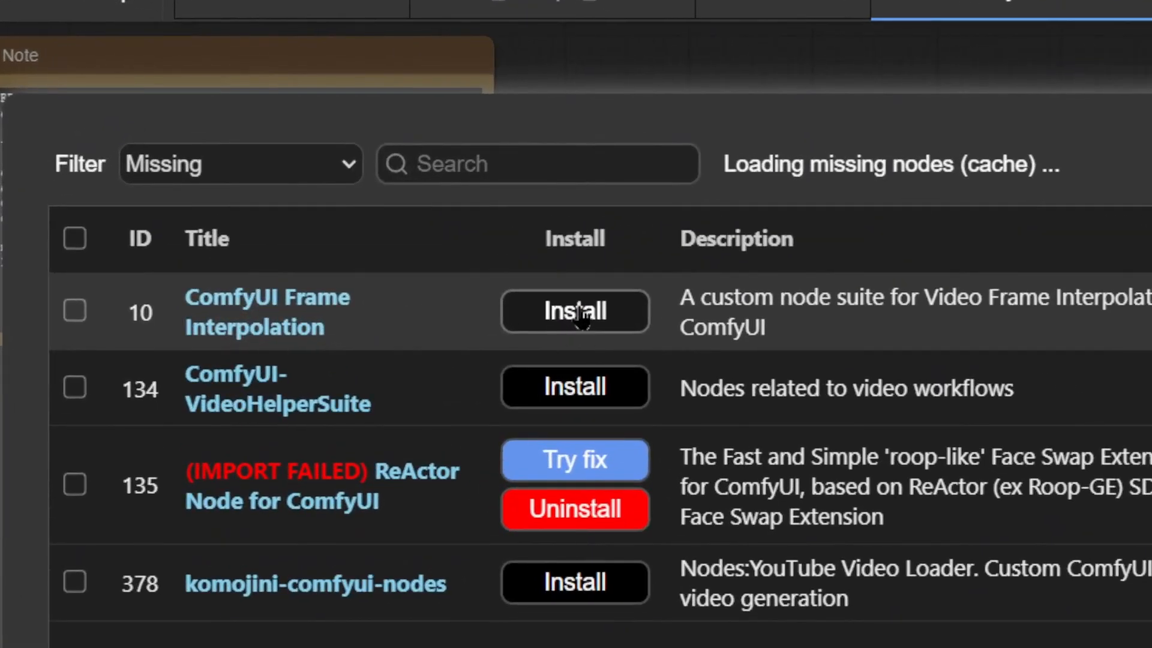
pyautogui.click(580, 313)
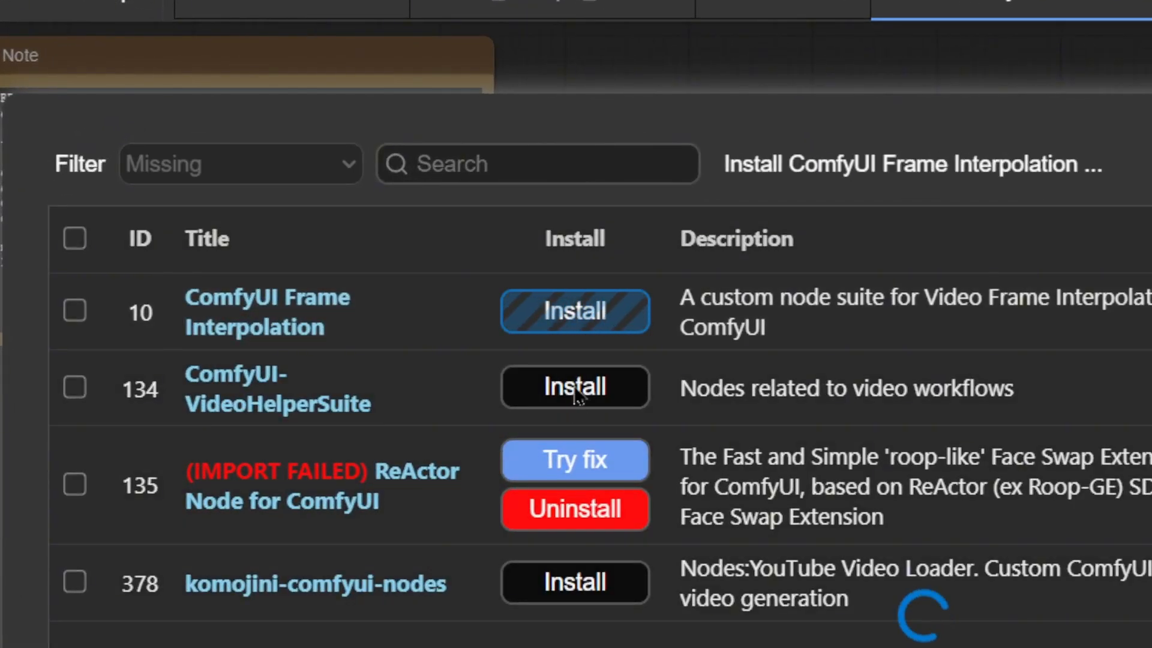